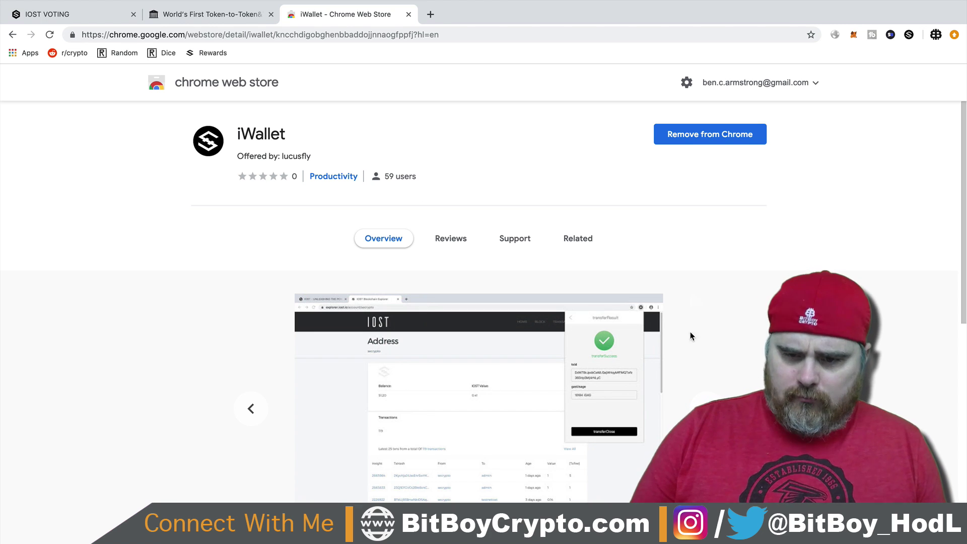
click(909, 36)
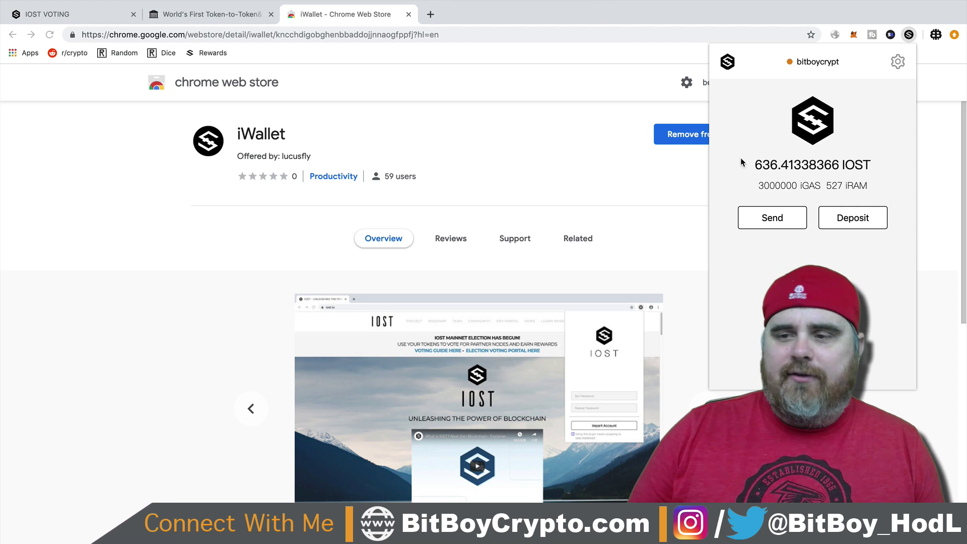
click(772, 217)
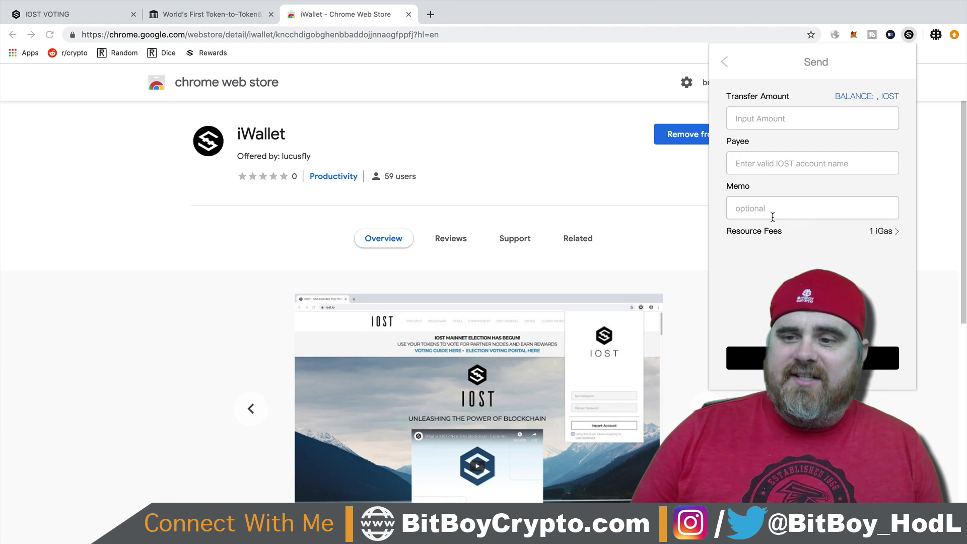
click(725, 61)
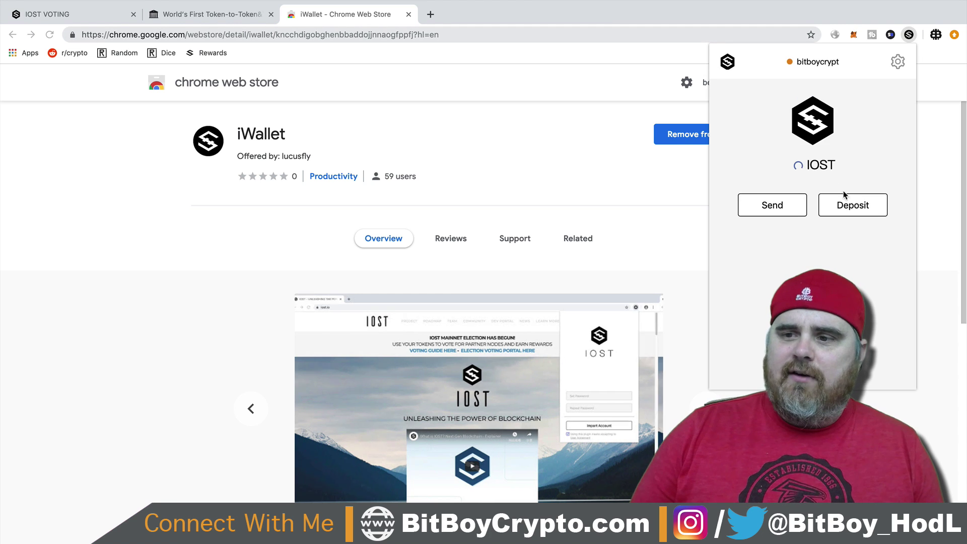
click(844, 204)
click(729, 61)
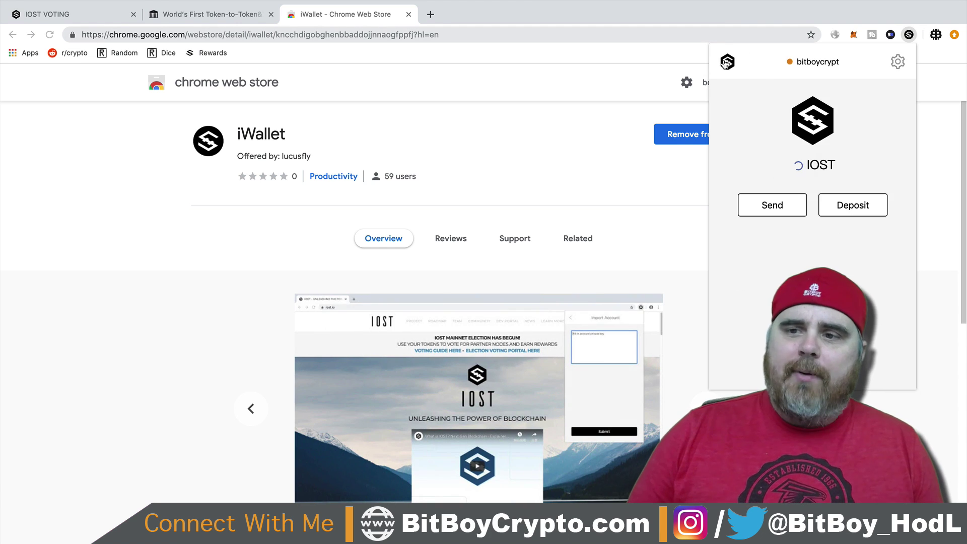
click(562, 179)
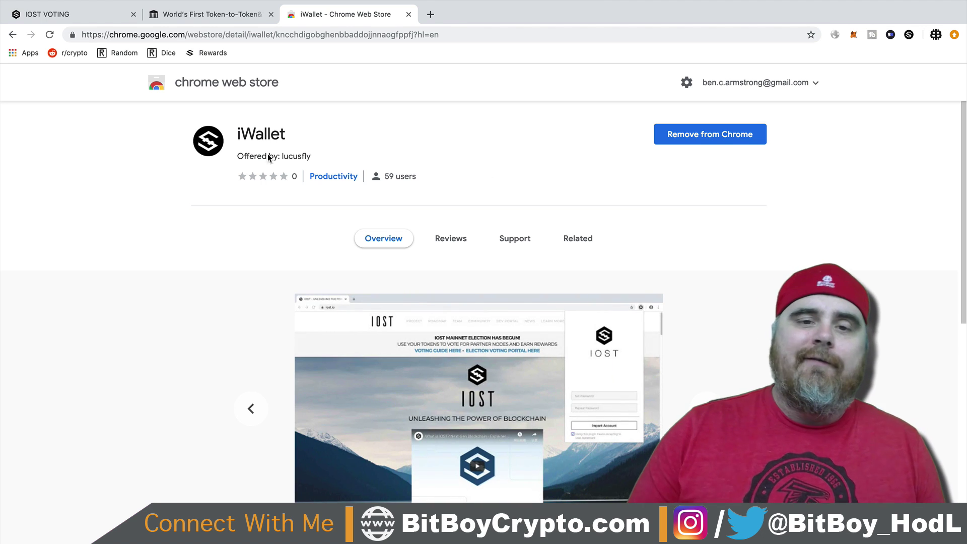
- On the IOST VOTING page, scroll the Candidate Vote List down to BitBoy Crypto at rank 67
click(67, 16)
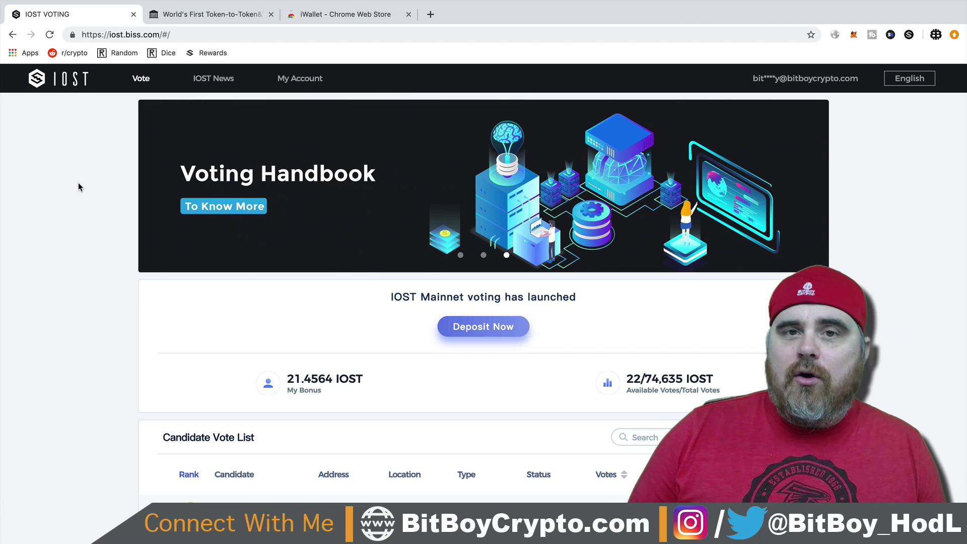
scroll(79, 187, down, 1)
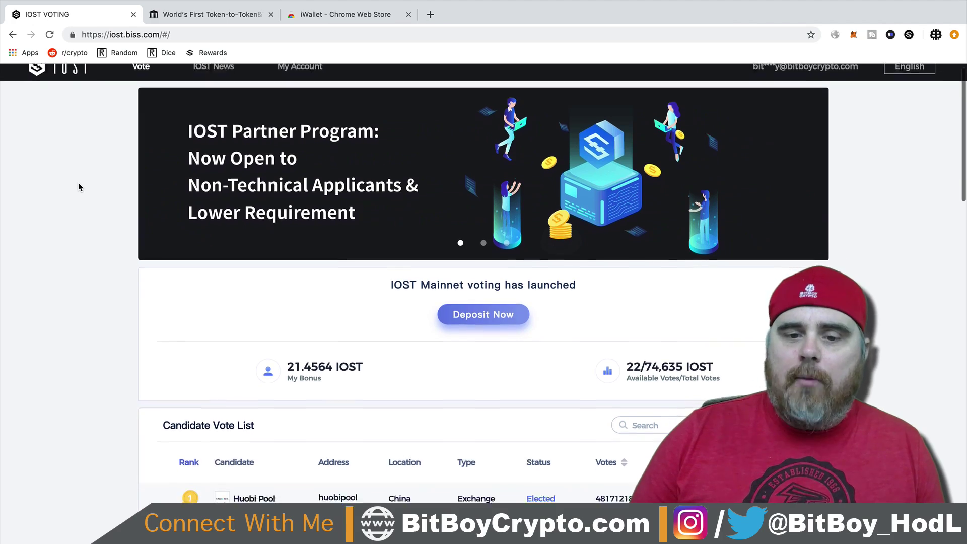
scroll(78, 187, down, 18)
scroll(78, 187, down, 12)
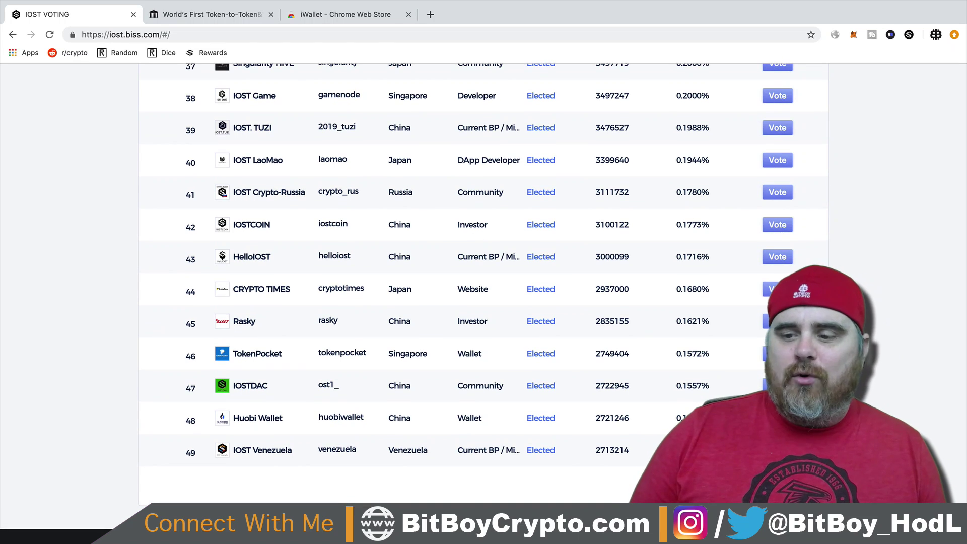
scroll(484, 261, down, 20)
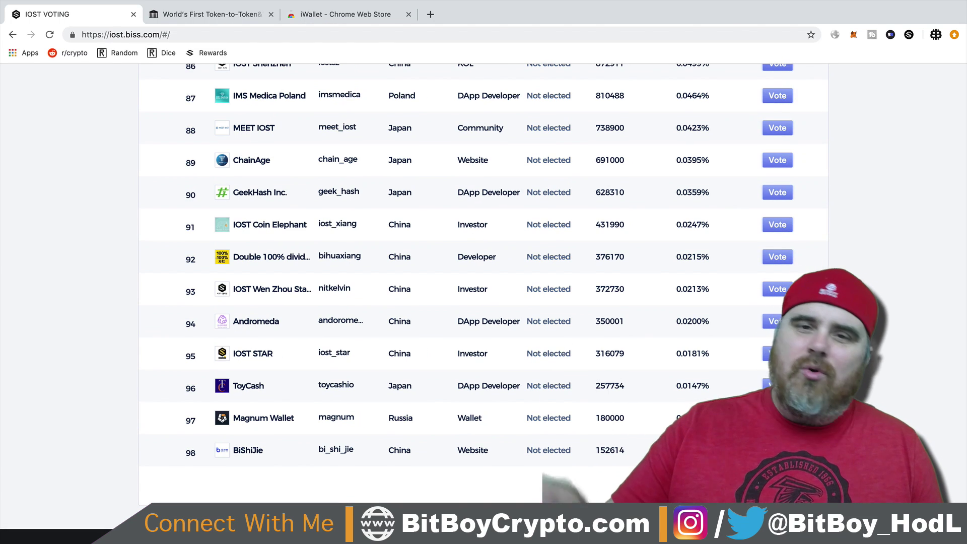
scroll(295, 404, up, 14)
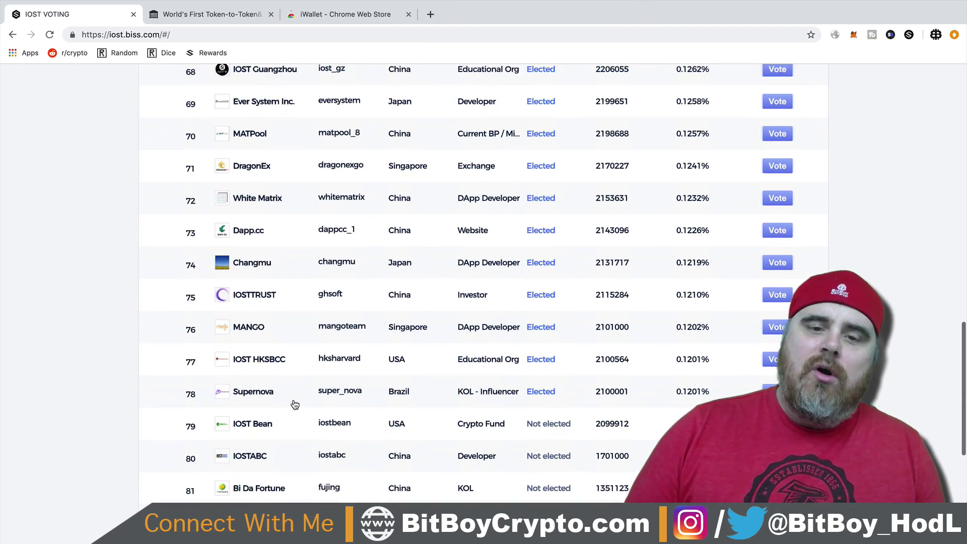
scroll(212, 251, up, 5)
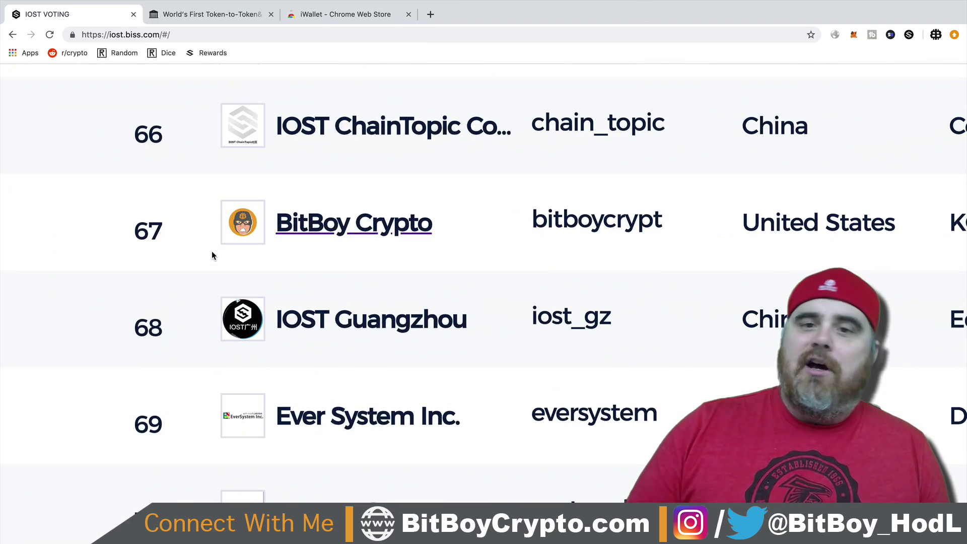
- Review BitBoy Crypto's row across the list, then return to the BISS exchange homepage
scroll(355, 263, right, 2)
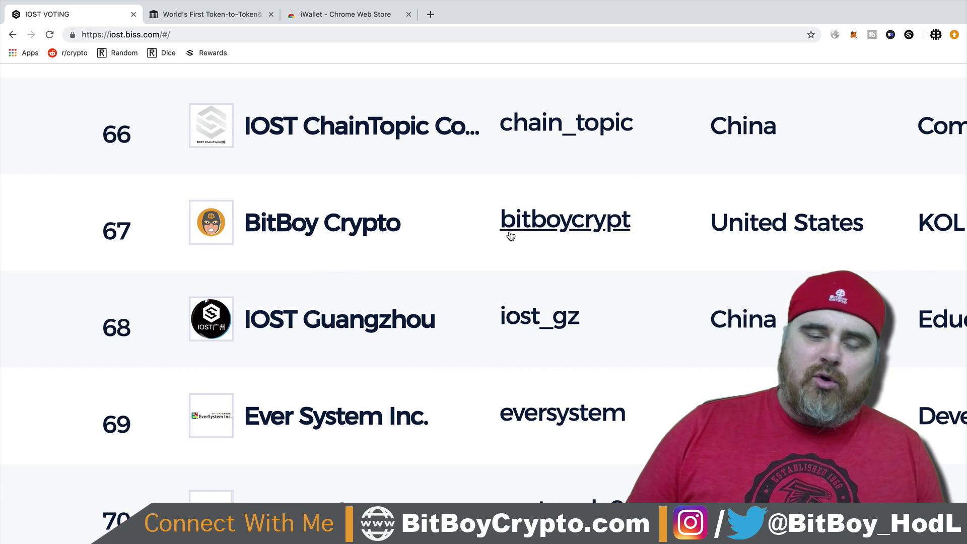
scroll(393, 231, right, 10)
scroll(393, 230, right, 20)
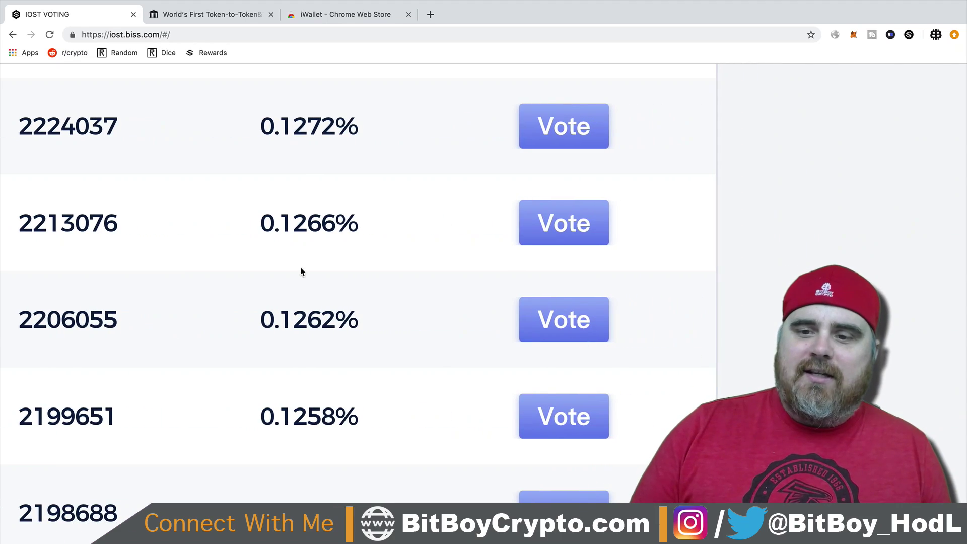
scroll(304, 259, down, 5)
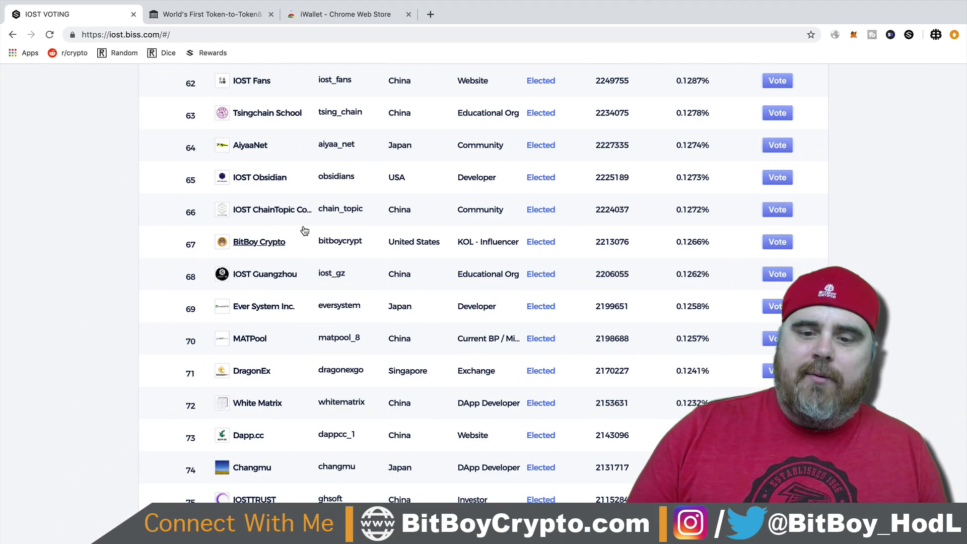
scroll(362, 262, down, 3)
scroll(361, 261, up, 3)
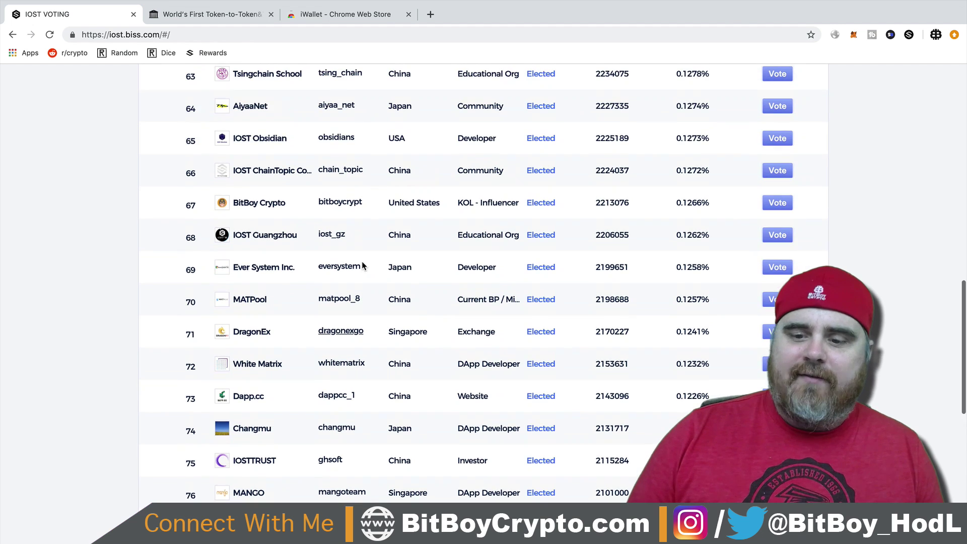
scroll(361, 266, down, 3)
scroll(362, 266, up, 1)
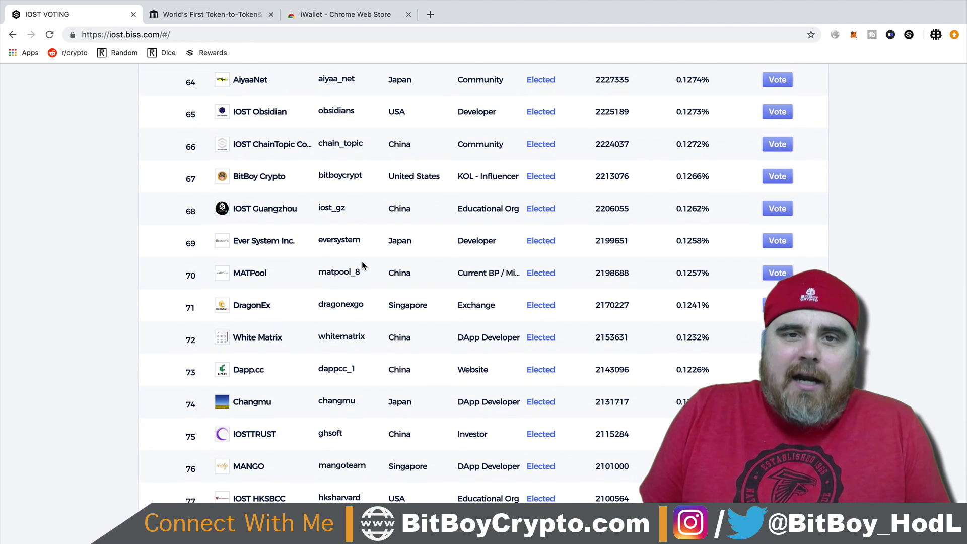
click(200, 15)
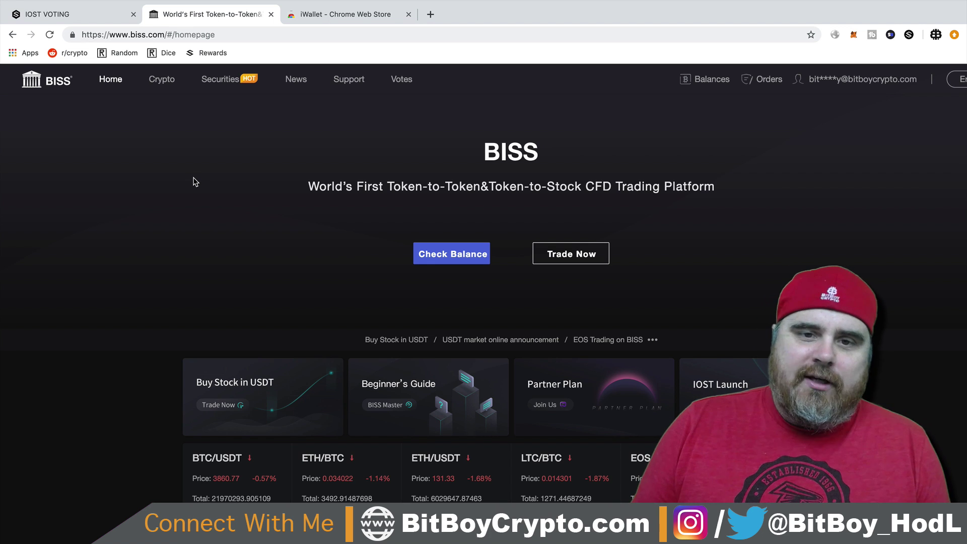
click(198, 35)
click(194, 198)
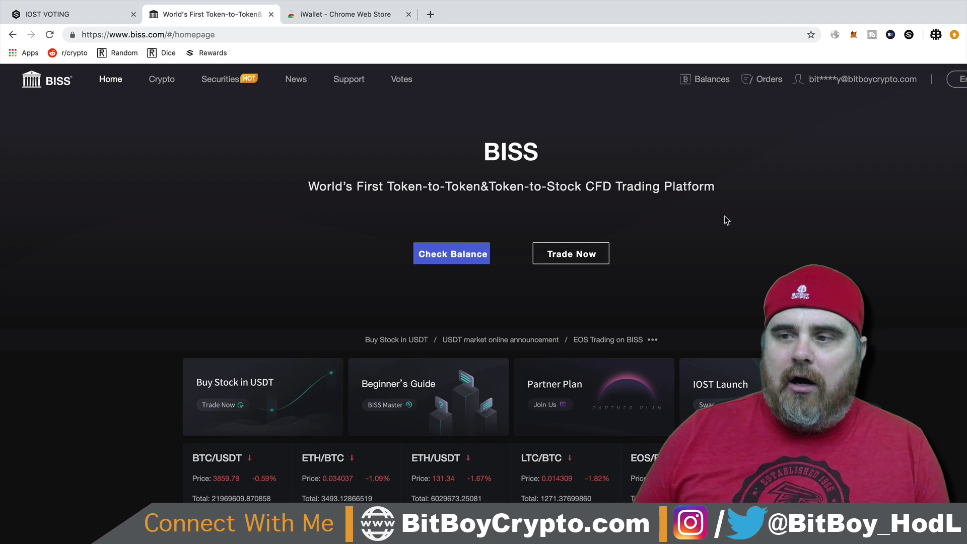
key(ctrl+minus)
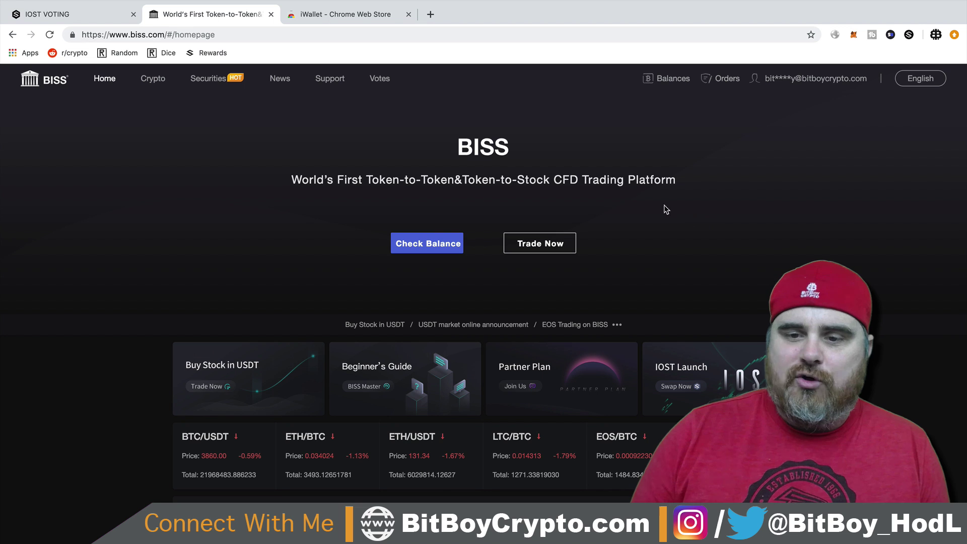
click(427, 247)
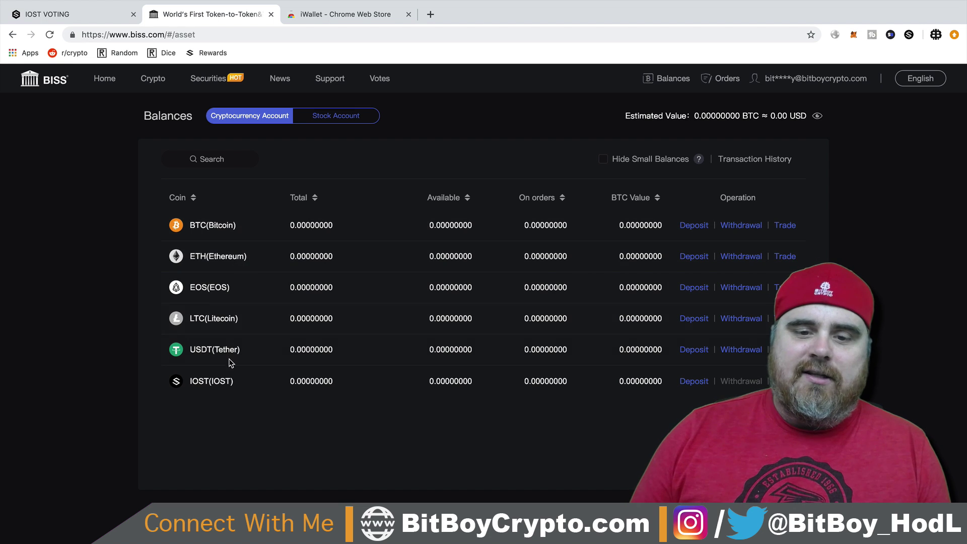
scroll(206, 418, up, 5)
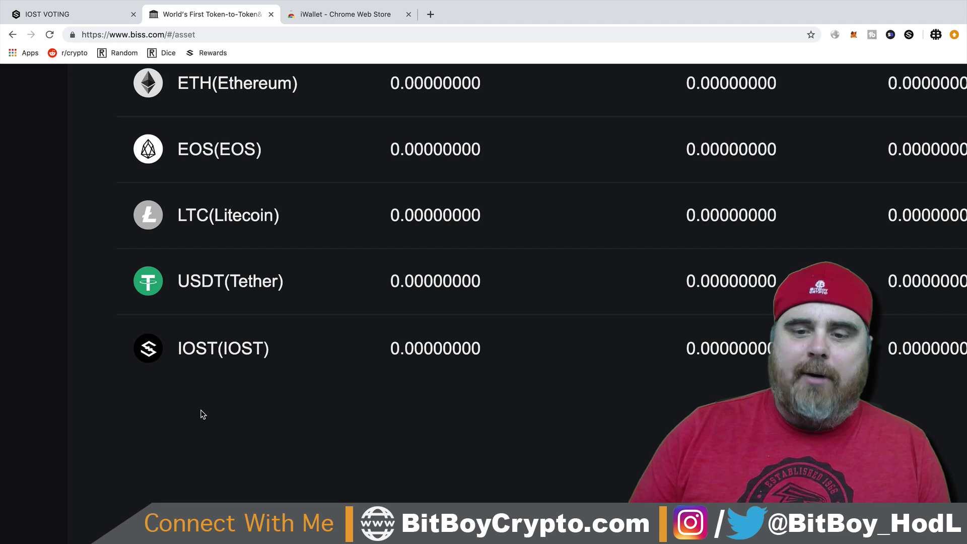
scroll(202, 413, down, 5)
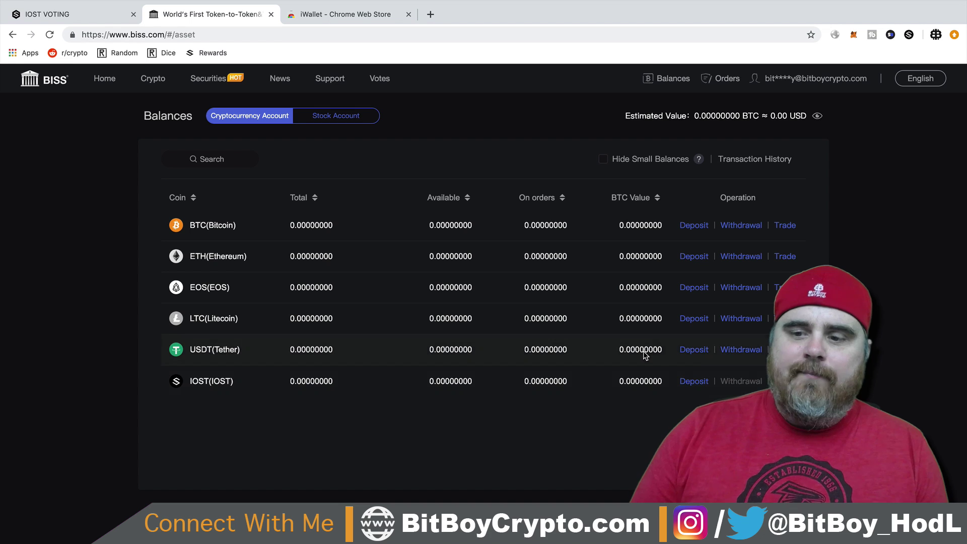
- Start an IOST deposit and choose the IOST Mainnet deposit type
click(694, 381)
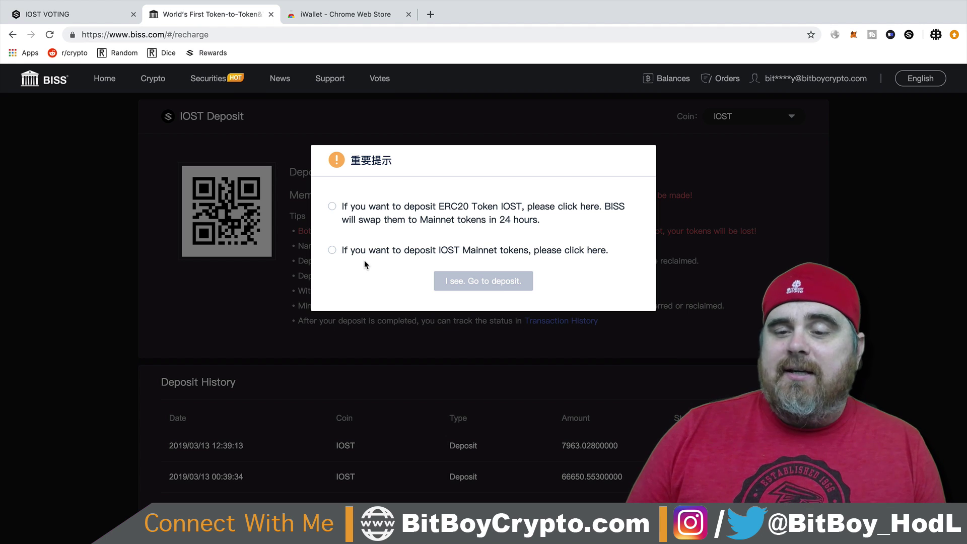
click(332, 250)
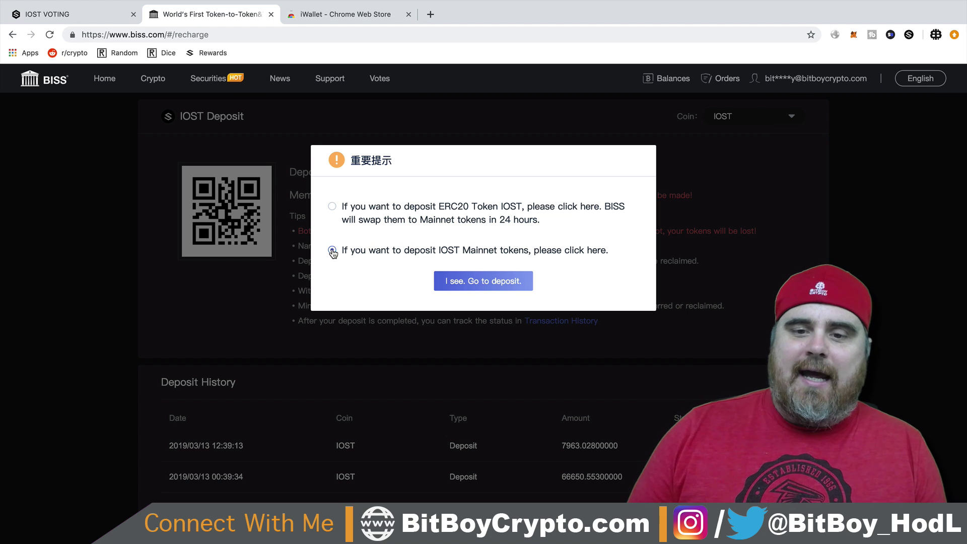
click(490, 284)
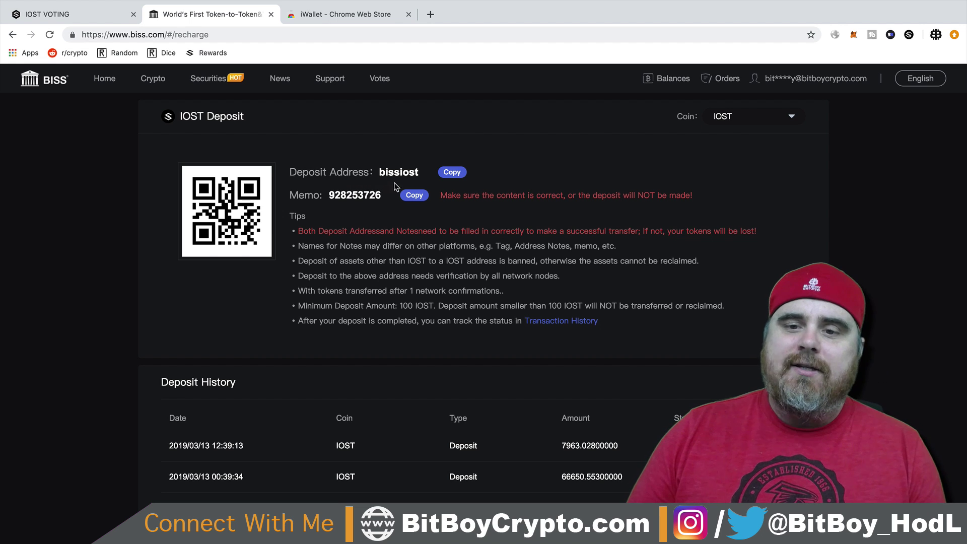
- Copy the IOST deposit address and memo, then go back to the account balances
click(450, 172)
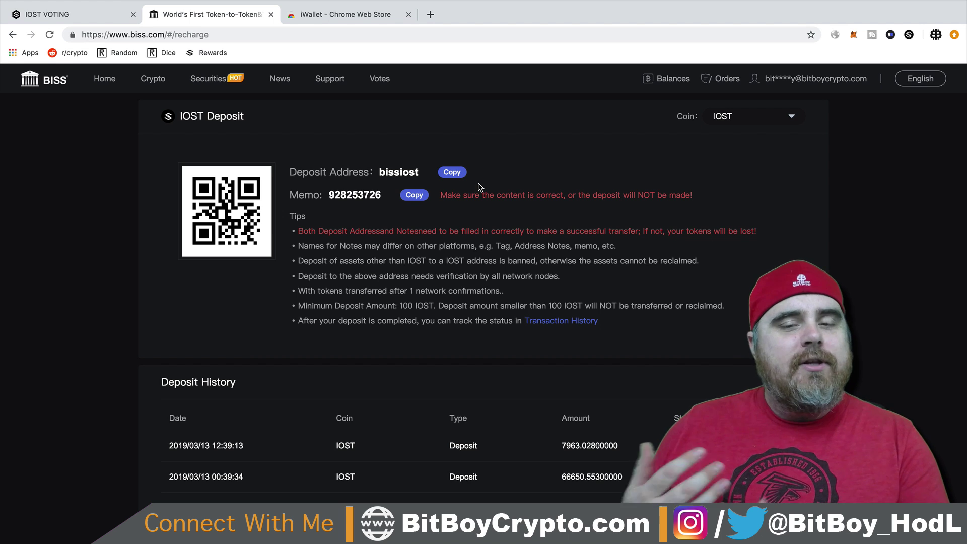
click(415, 196)
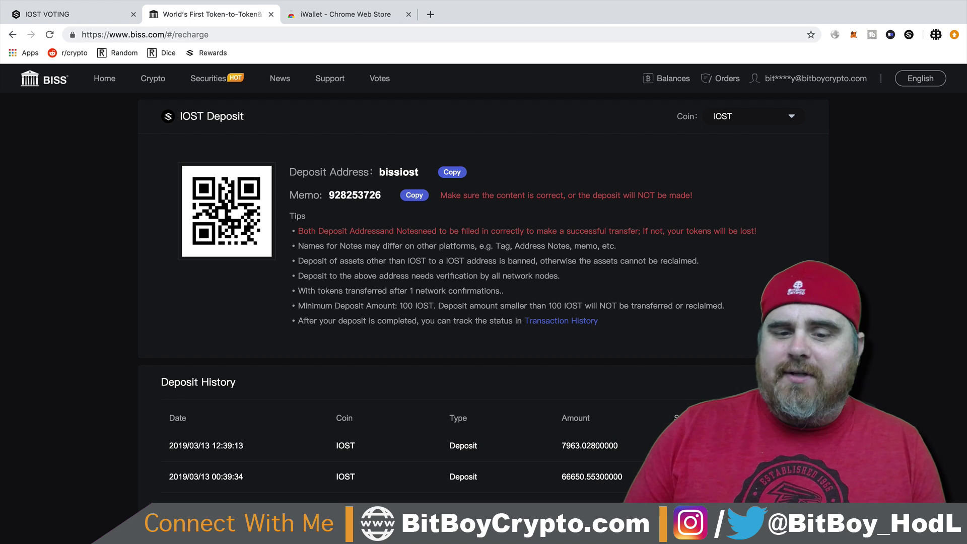
scroll(484, 303, up, 5)
scroll(484, 302, right, 3)
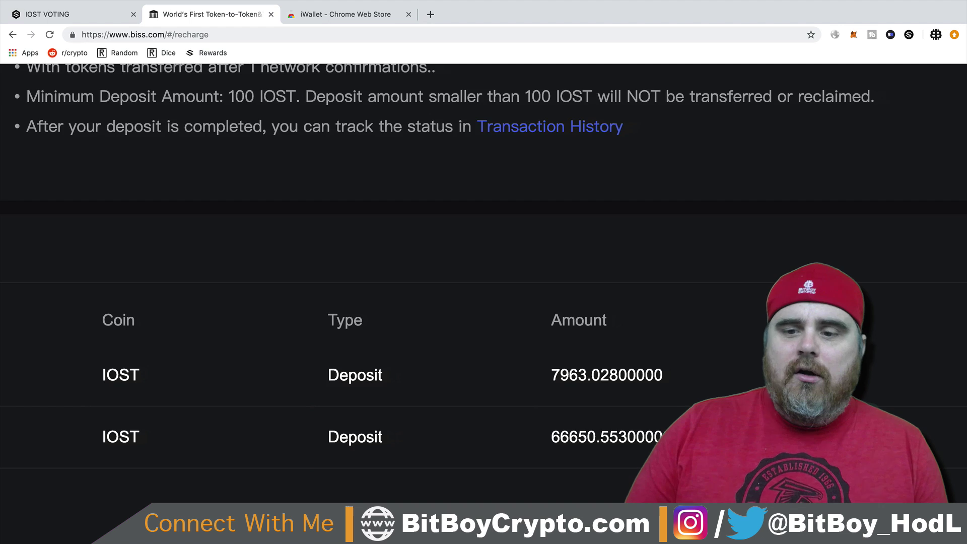
scroll(481, 254, right, 3)
scroll(311, 484, right, 5)
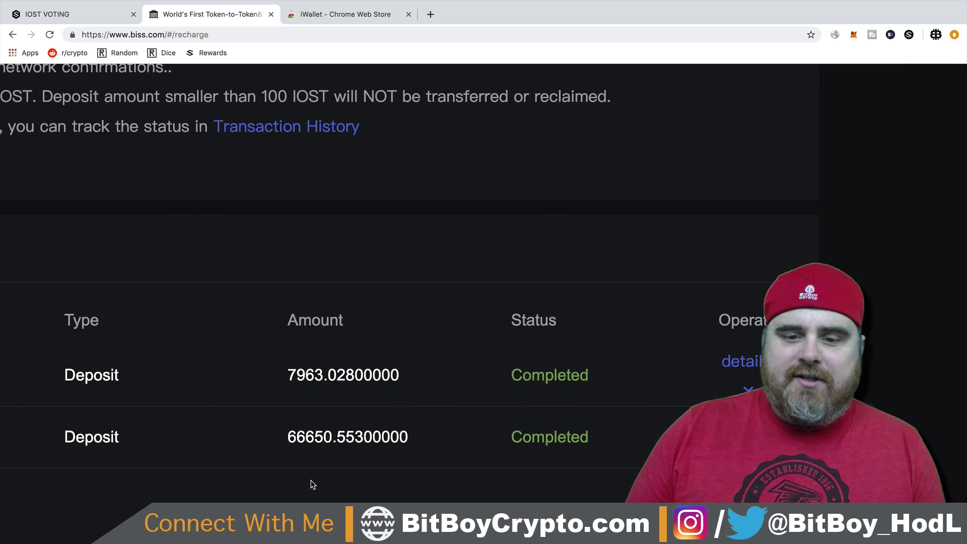
scroll(259, 488, left, 10)
scroll(259, 488, down, 5)
scroll(247, 497, down, 3)
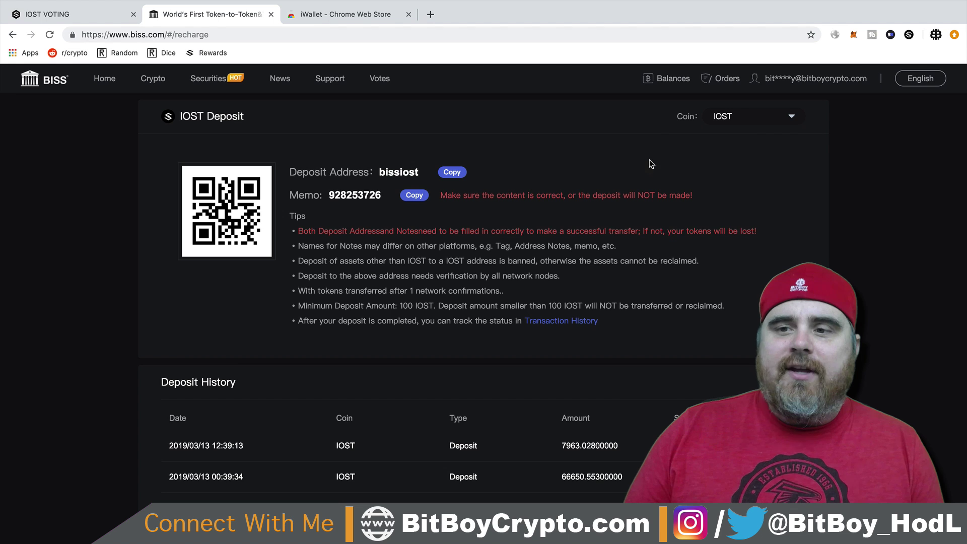
click(650, 83)
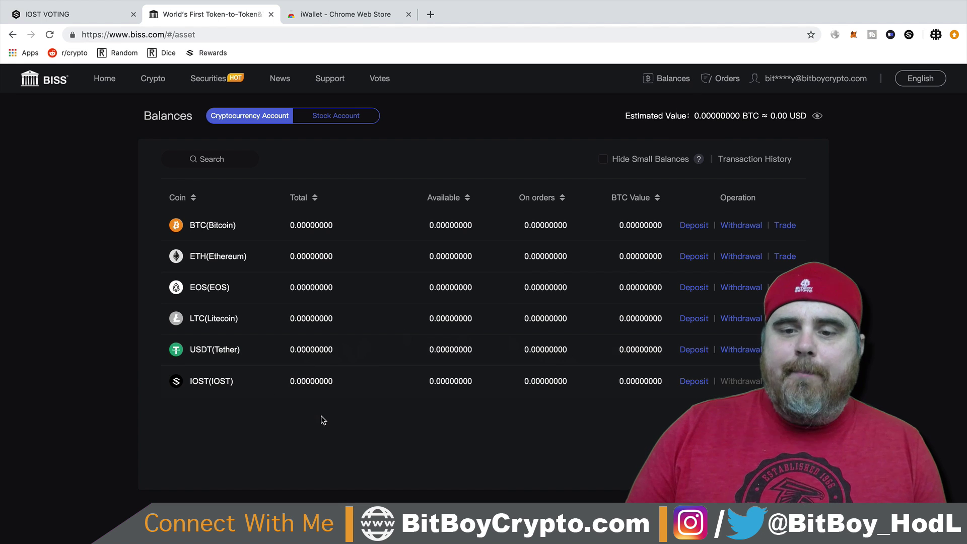
- Leave the BISS balances page for the IOST VOTING node candidate list
scroll(322, 416, up, 5)
scroll(321, 417, down, 5)
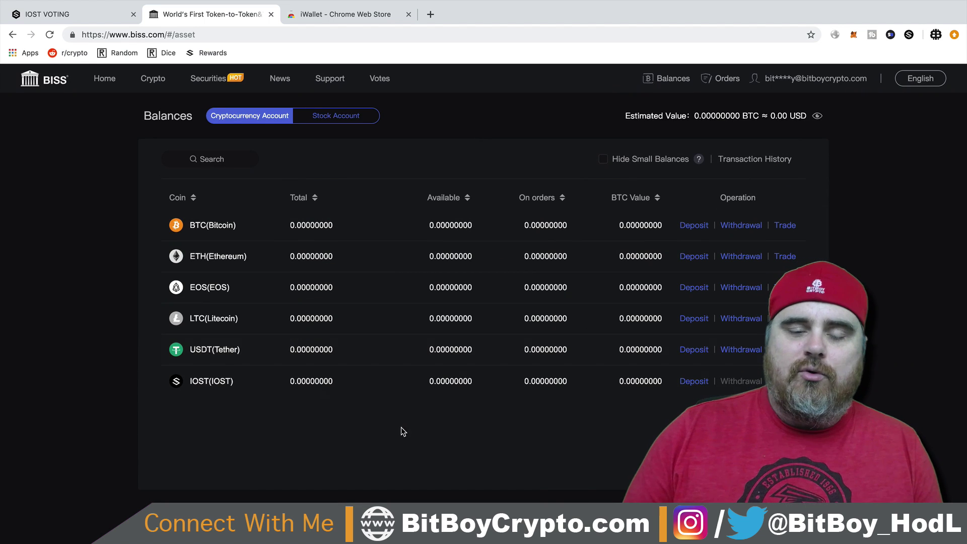
click(91, 18)
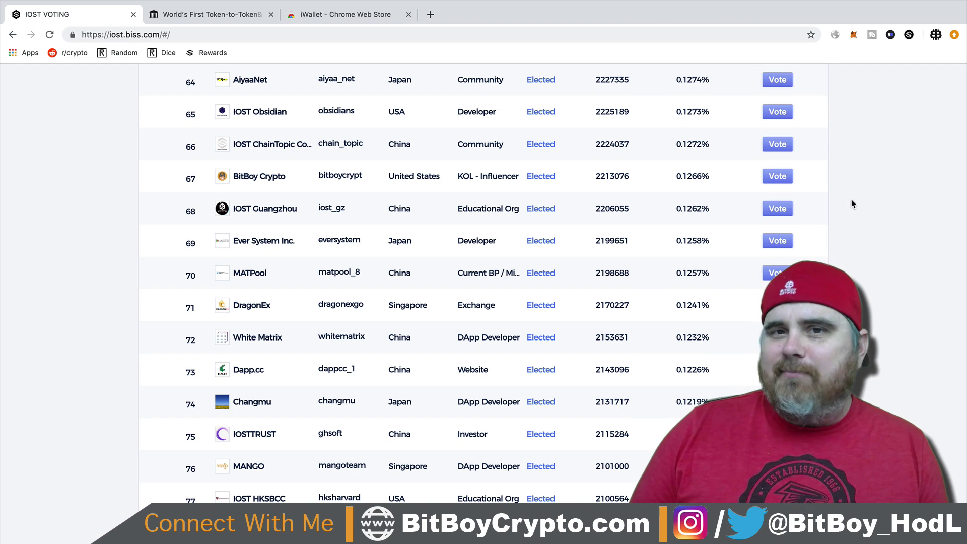
click(777, 177)
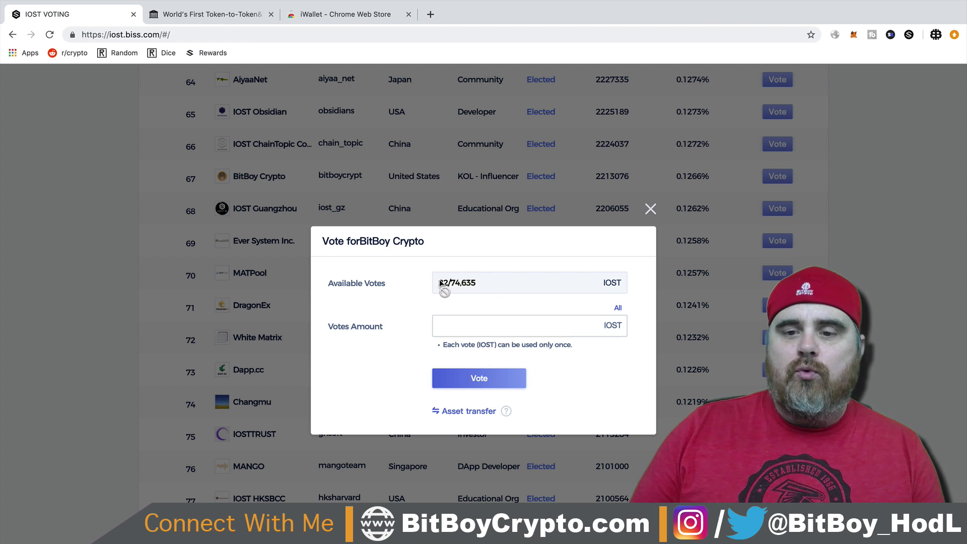
click(467, 412)
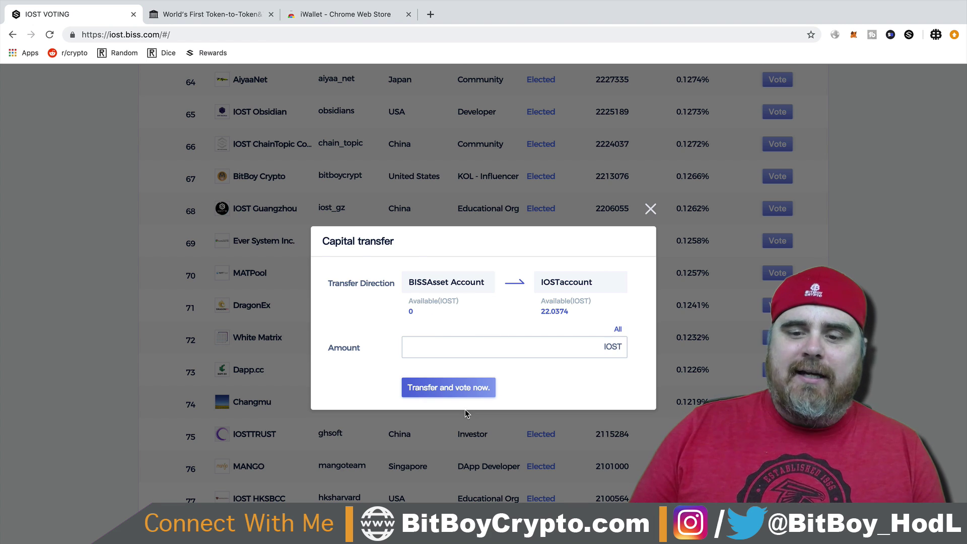
click(434, 352)
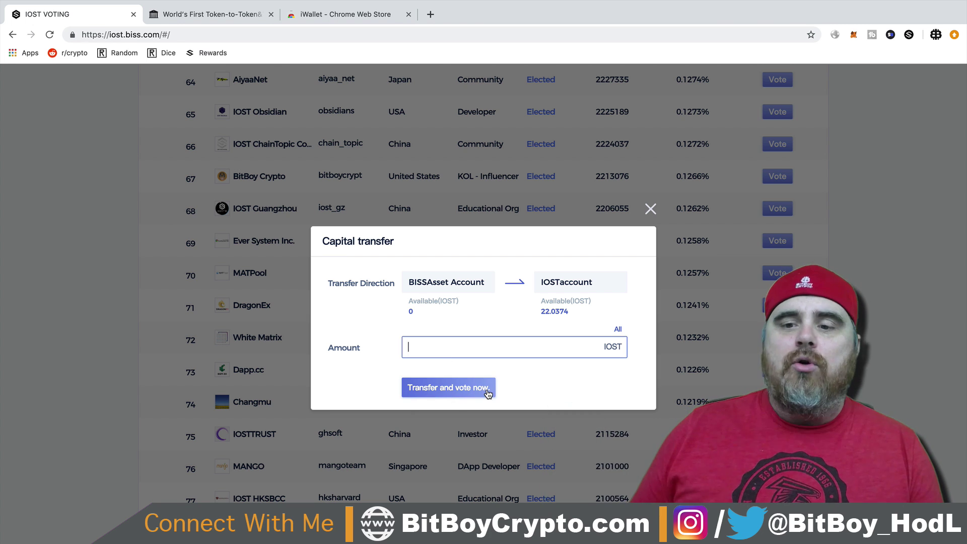
click(650, 210)
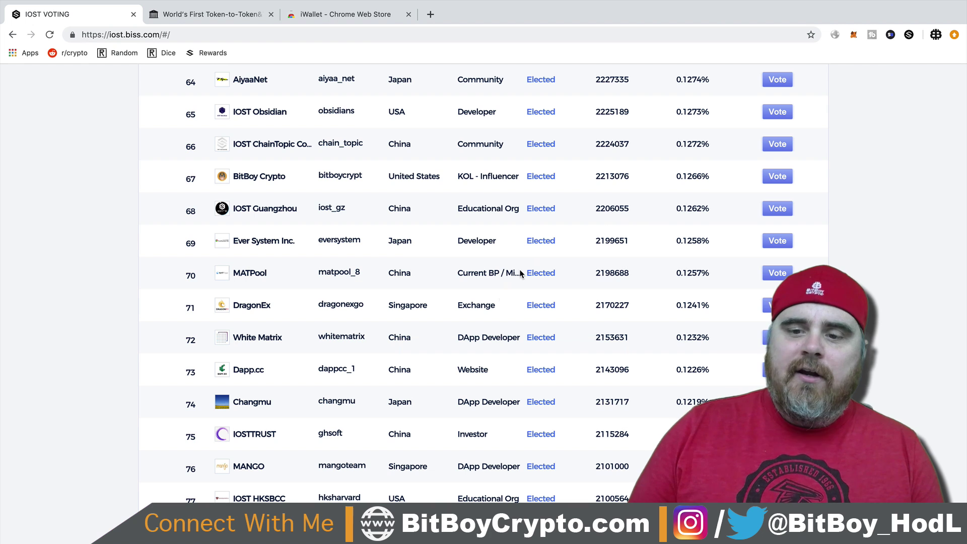
click(774, 177)
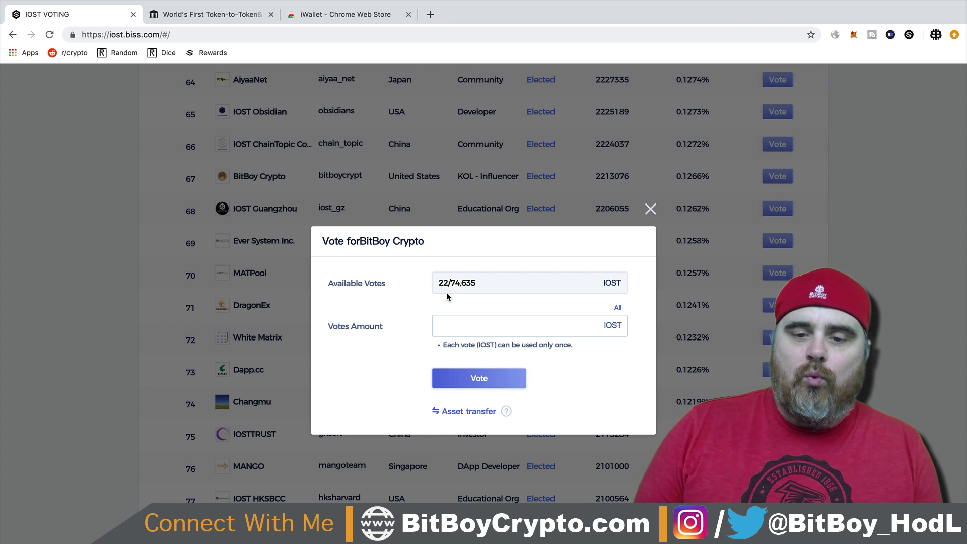
click(478, 322)
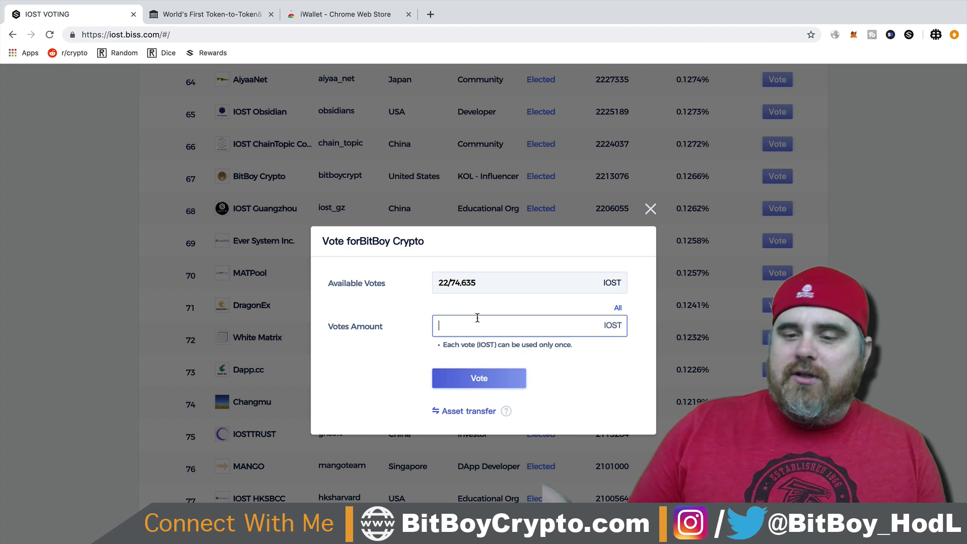
text(22)
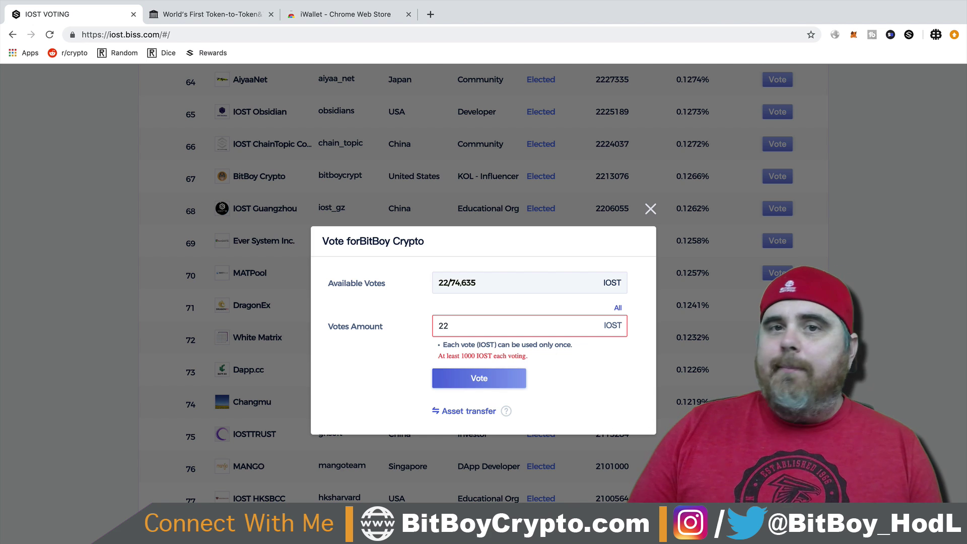
click(651, 209)
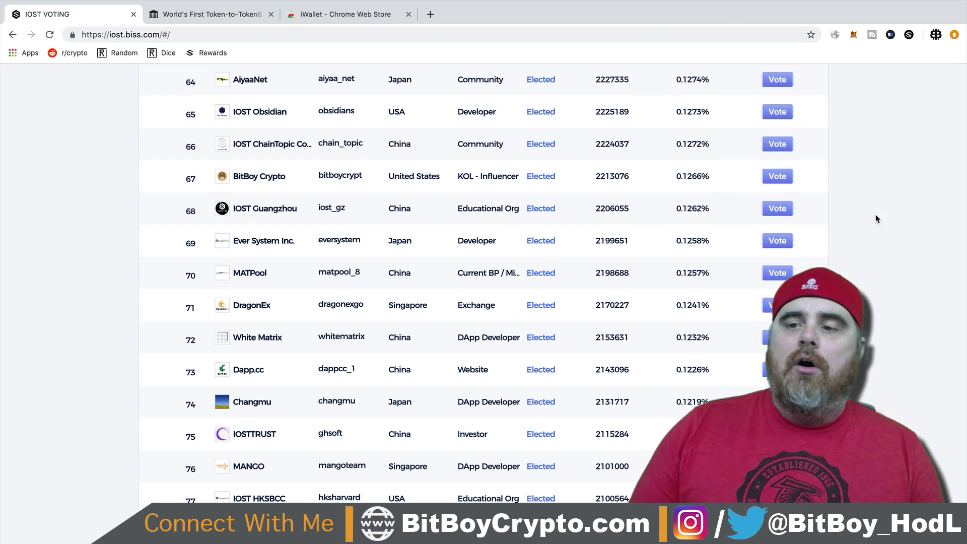